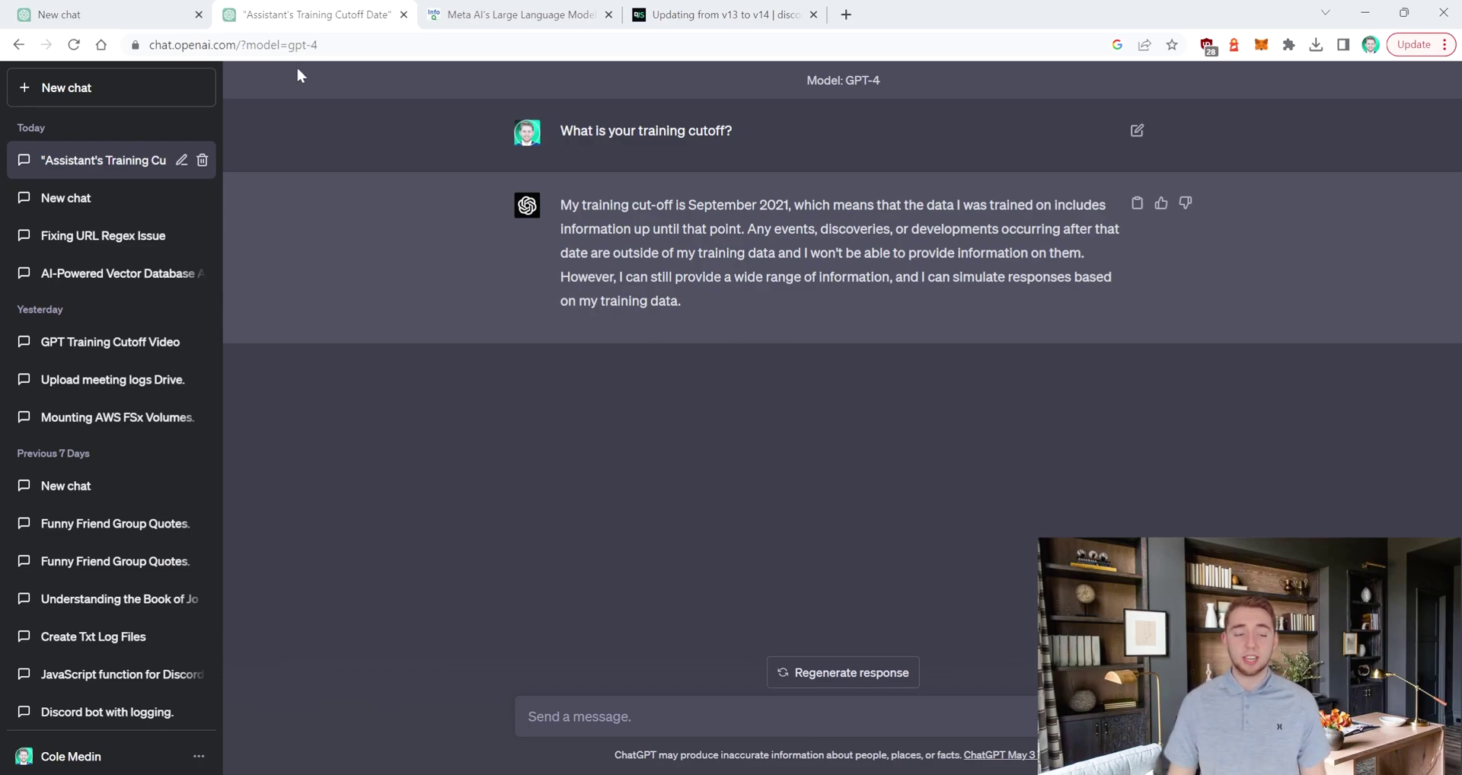
Switch to the 'New chat' conversation holding GPT-4's Discord.js Ping/Pong bot code.
{"action": "left_click", "coordinate": [114, 14]}
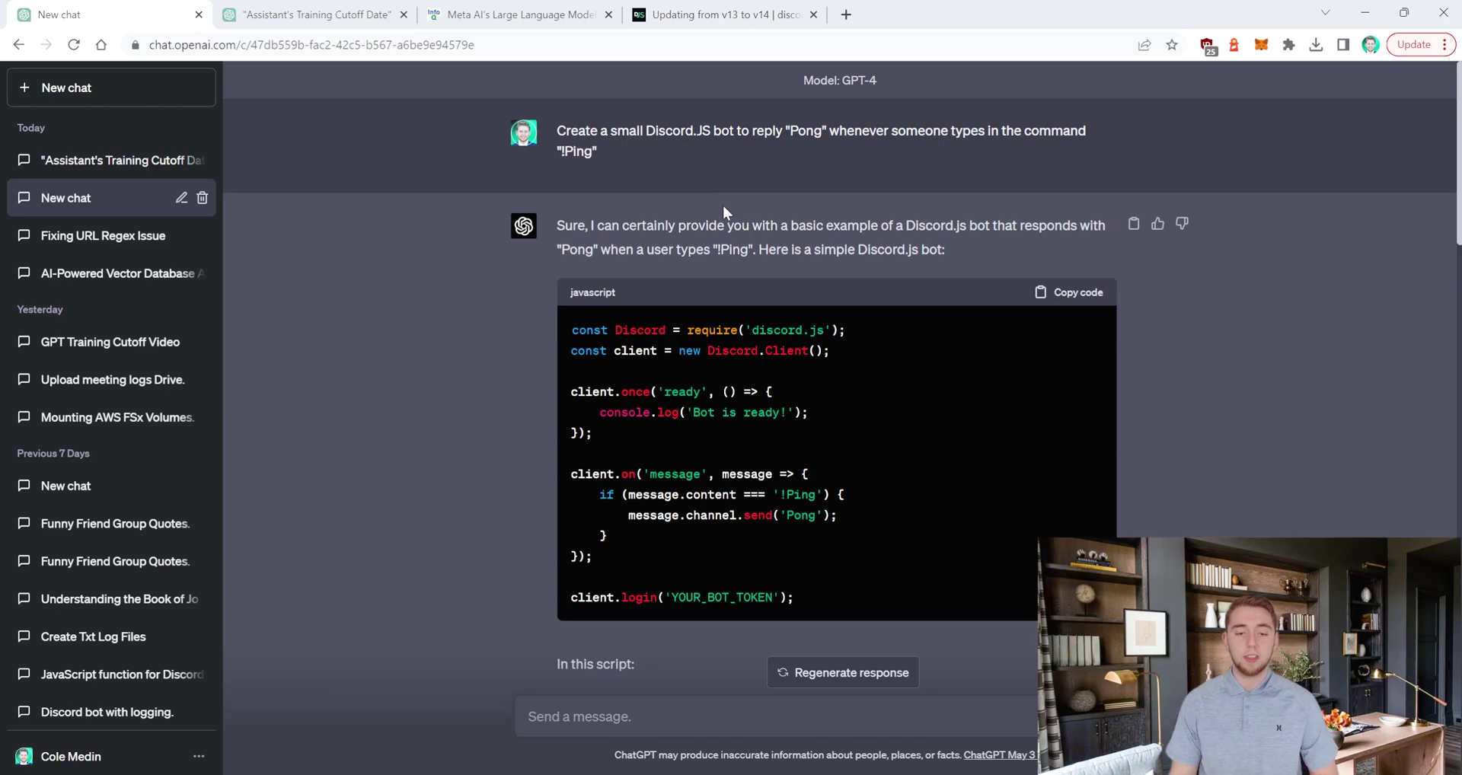
Highlight the generated Ping/Pong bot code block and scroll into its explanation.
{"action": "left_click_drag", "start_coordinate": [786, 640], "coordinate": [558, 332]}
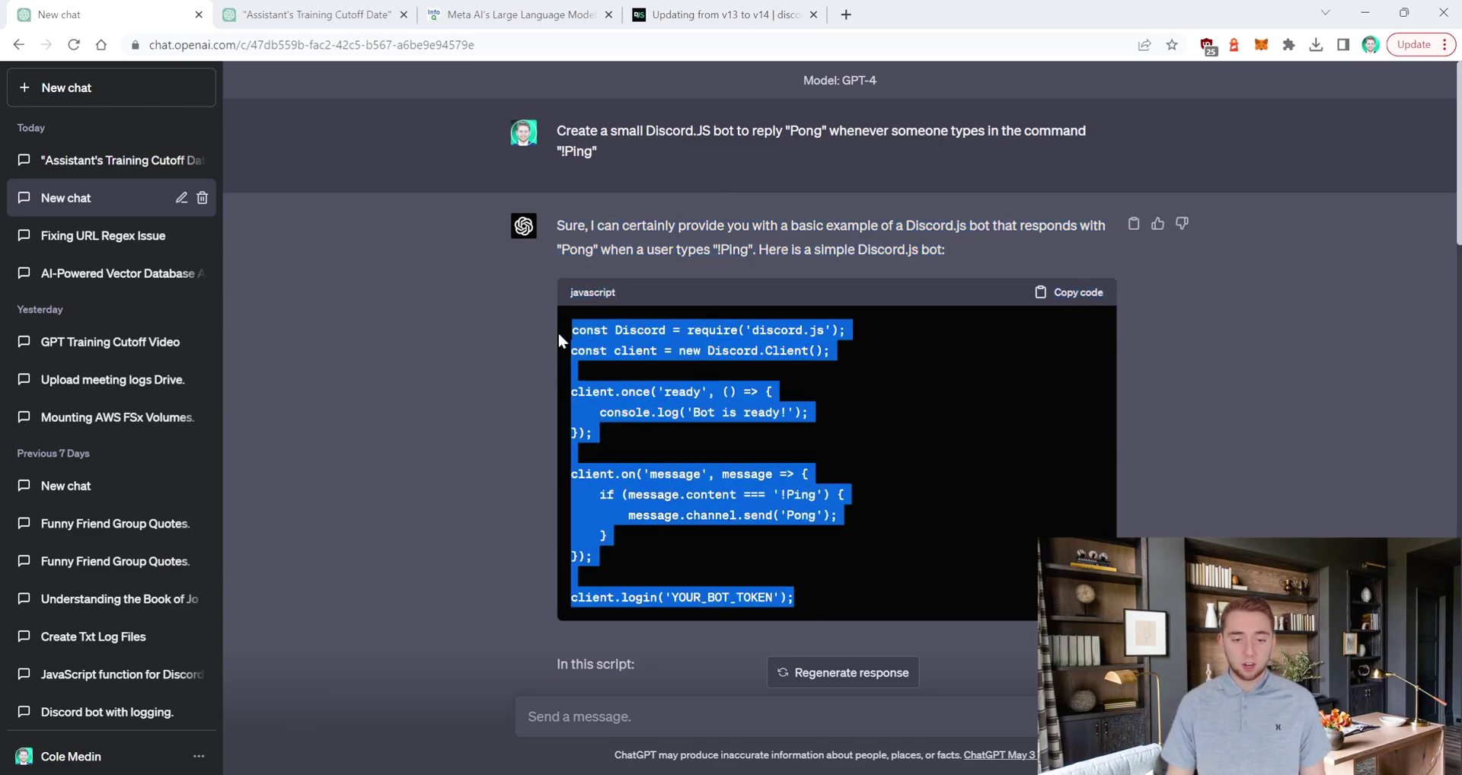
{"action": "left_click", "coordinate": [502, 358]}
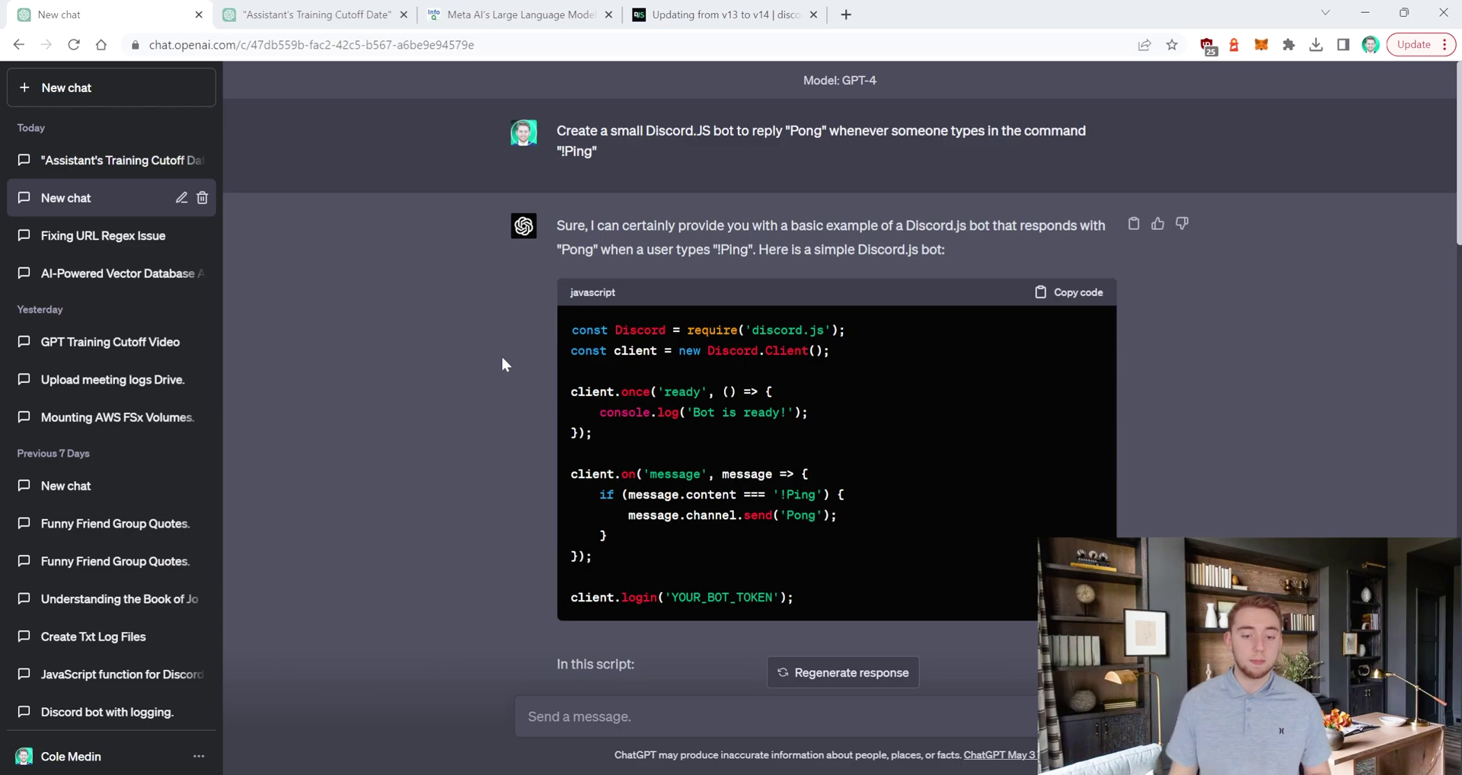
{"action": "scroll", "coordinate": [504, 426], "scroll_direction": "down", "scroll_amount": 4}
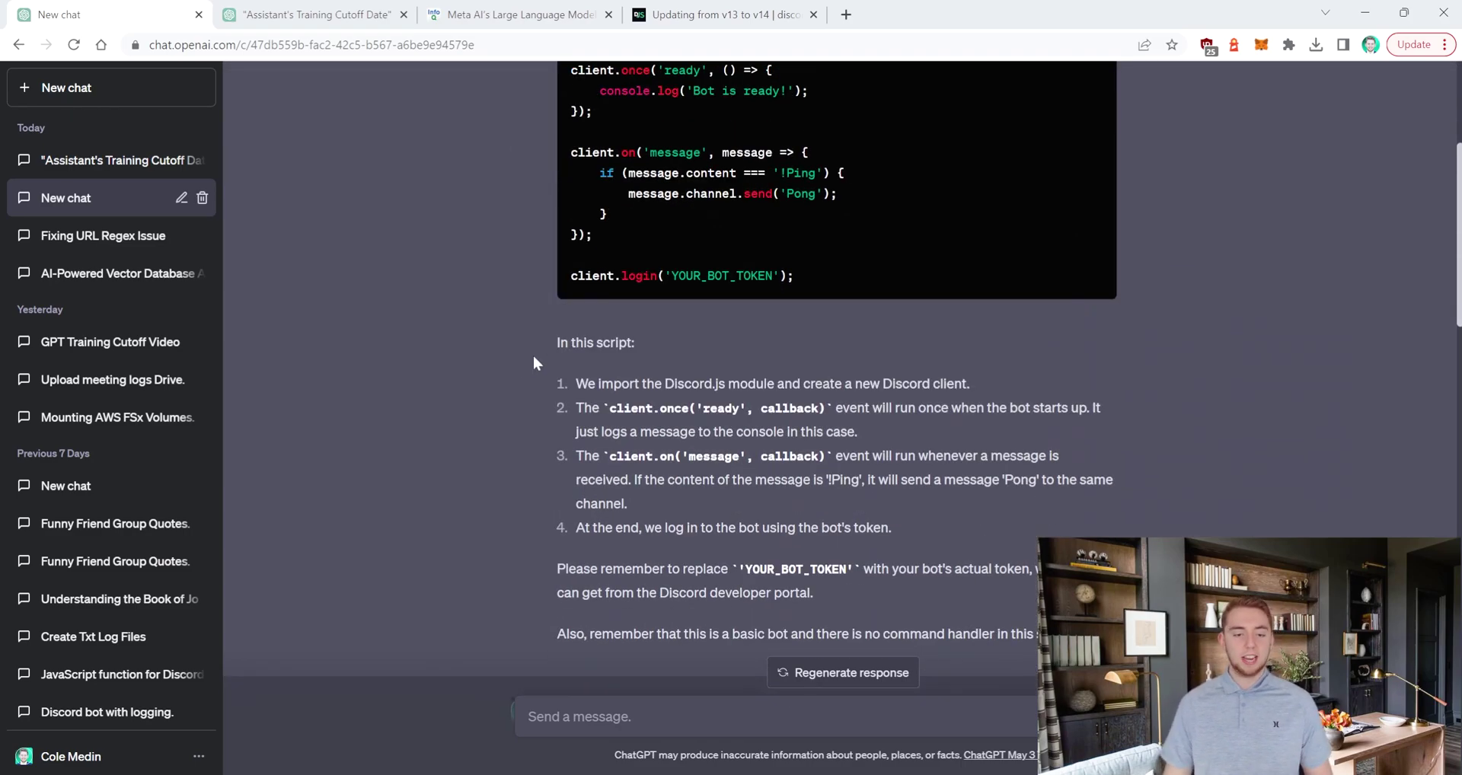
{"action": "scroll", "coordinate": [533, 358], "scroll_direction": "down", "scroll_amount": 1}
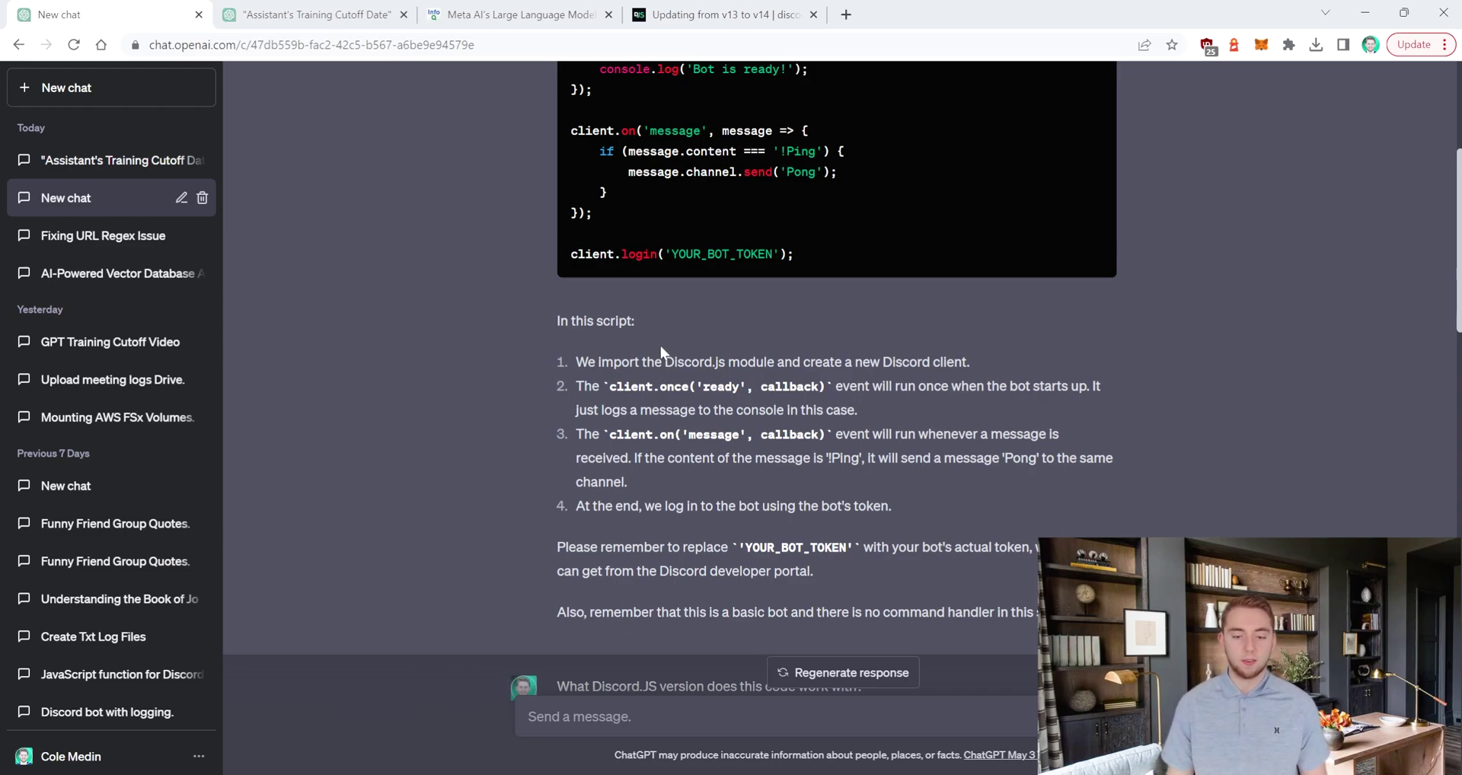
Highlight the bot token reminder and continue to the Discord.js version 12 answer.
{"action": "left_click_drag", "start_coordinate": [844, 583], "coordinate": [586, 526]}
{"action": "left_click", "coordinate": [585, 524]}
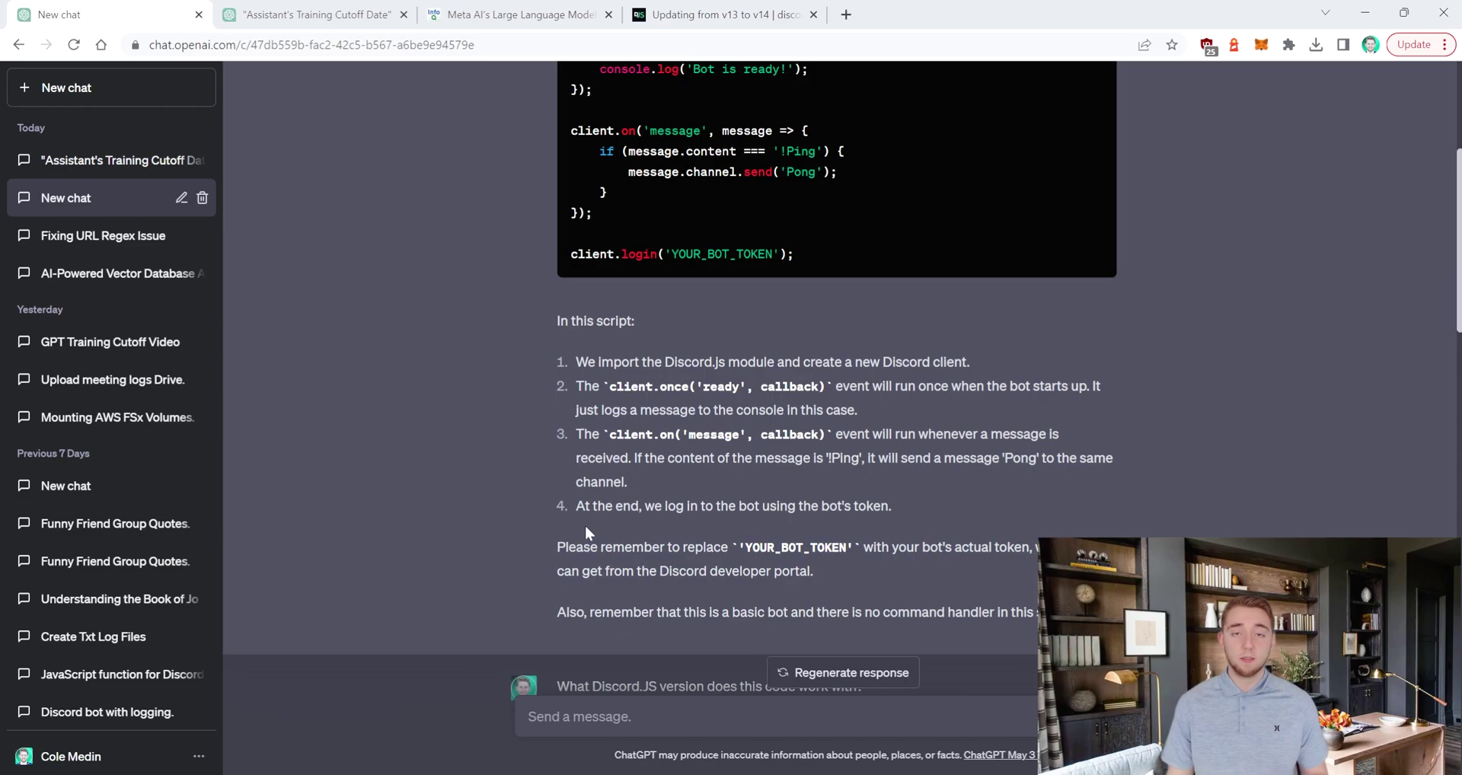
{"action": "scroll", "coordinate": [585, 524], "scroll_direction": "down", "scroll_amount": 3}
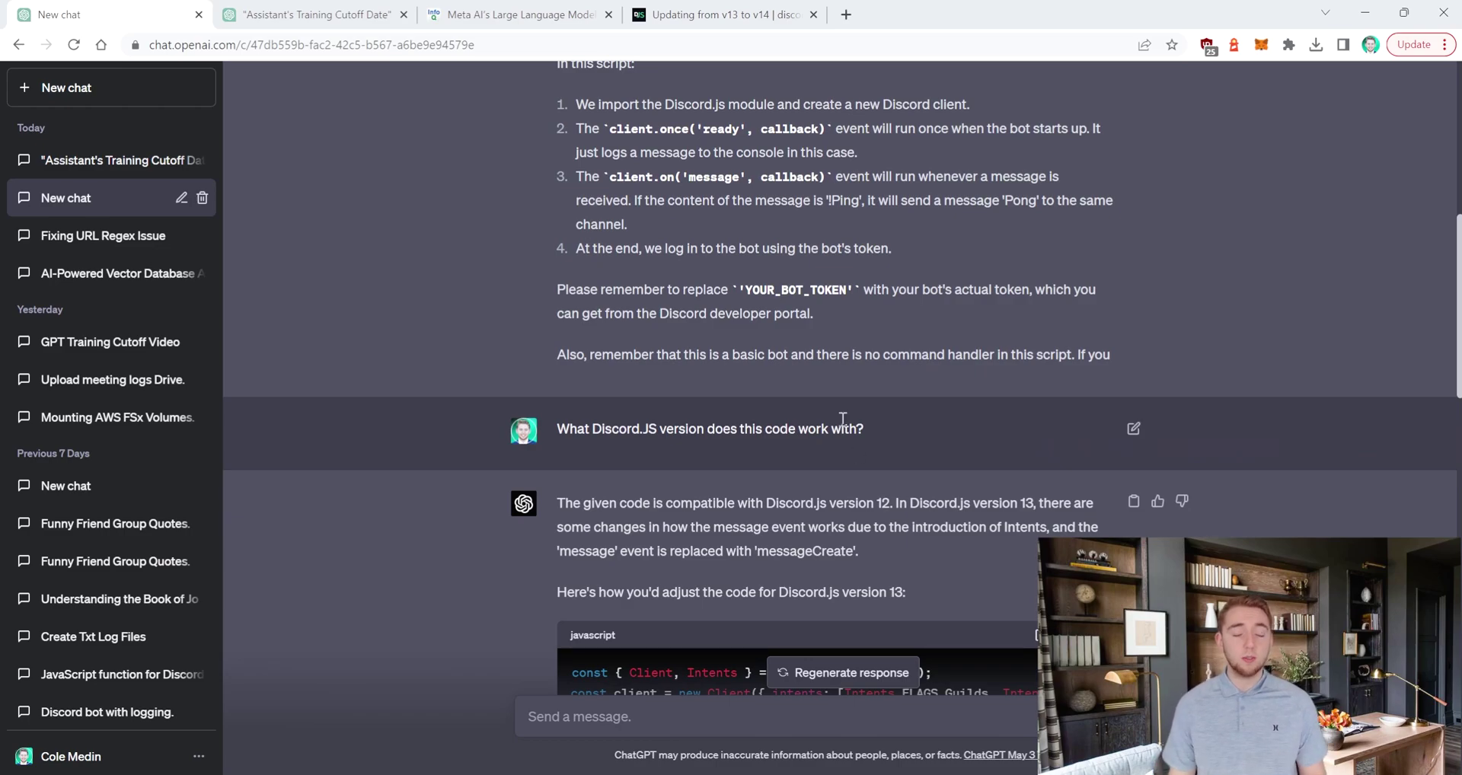
Highlight the Discord.js version question and GPT-4's version 12 and 13 answers.
{"action": "left_click_drag", "start_coordinate": [875, 432], "coordinate": [906, 417]}
{"action": "scroll", "coordinate": [596, 434], "scroll_direction": "down", "scroll_amount": 1}
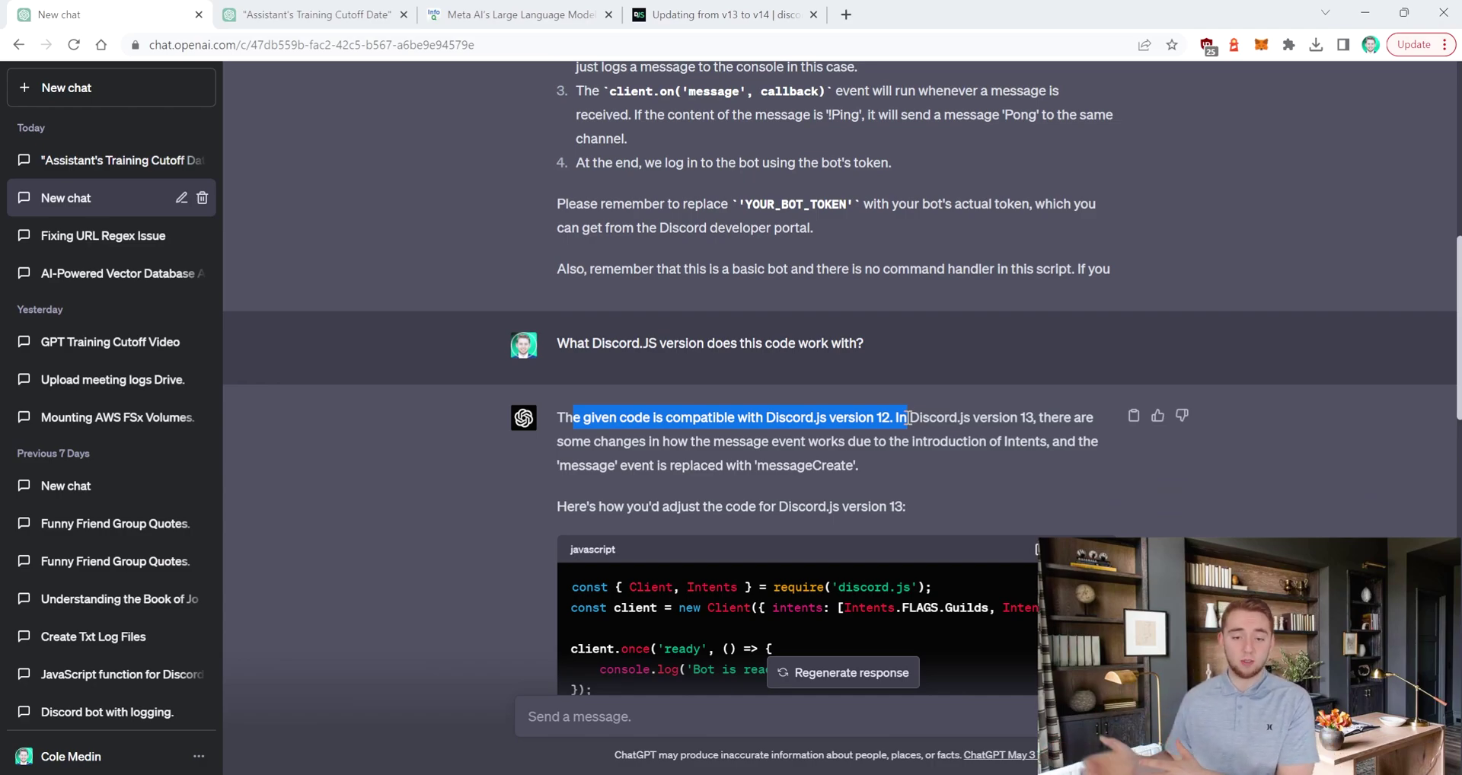
{"action": "left_click_drag", "start_coordinate": [1035, 417], "coordinate": [984, 417]}
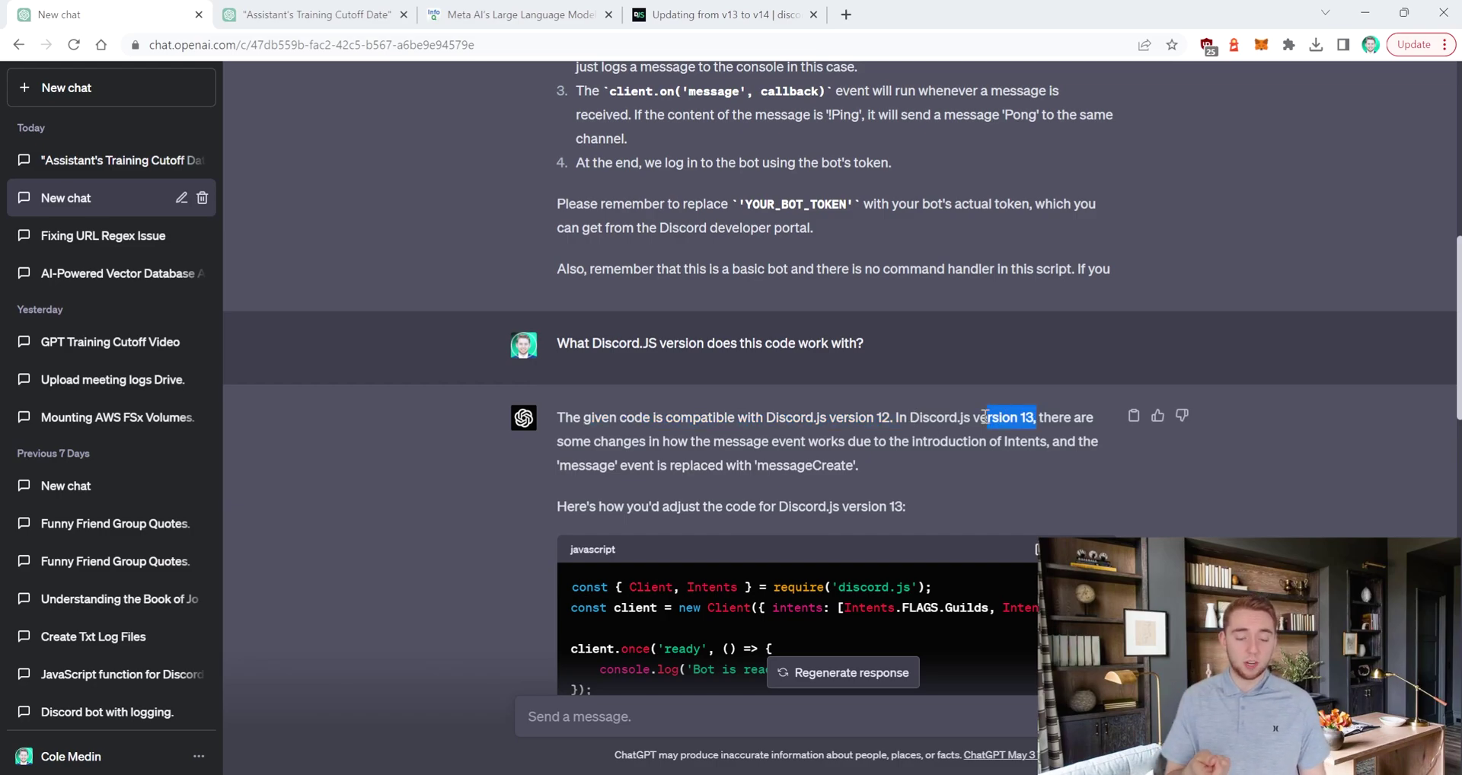
{"action": "scroll", "coordinate": [984, 418], "scroll_direction": "down", "scroll_amount": 5}
{"action": "left_click_drag", "start_coordinate": [806, 488], "coordinate": [573, 222]}
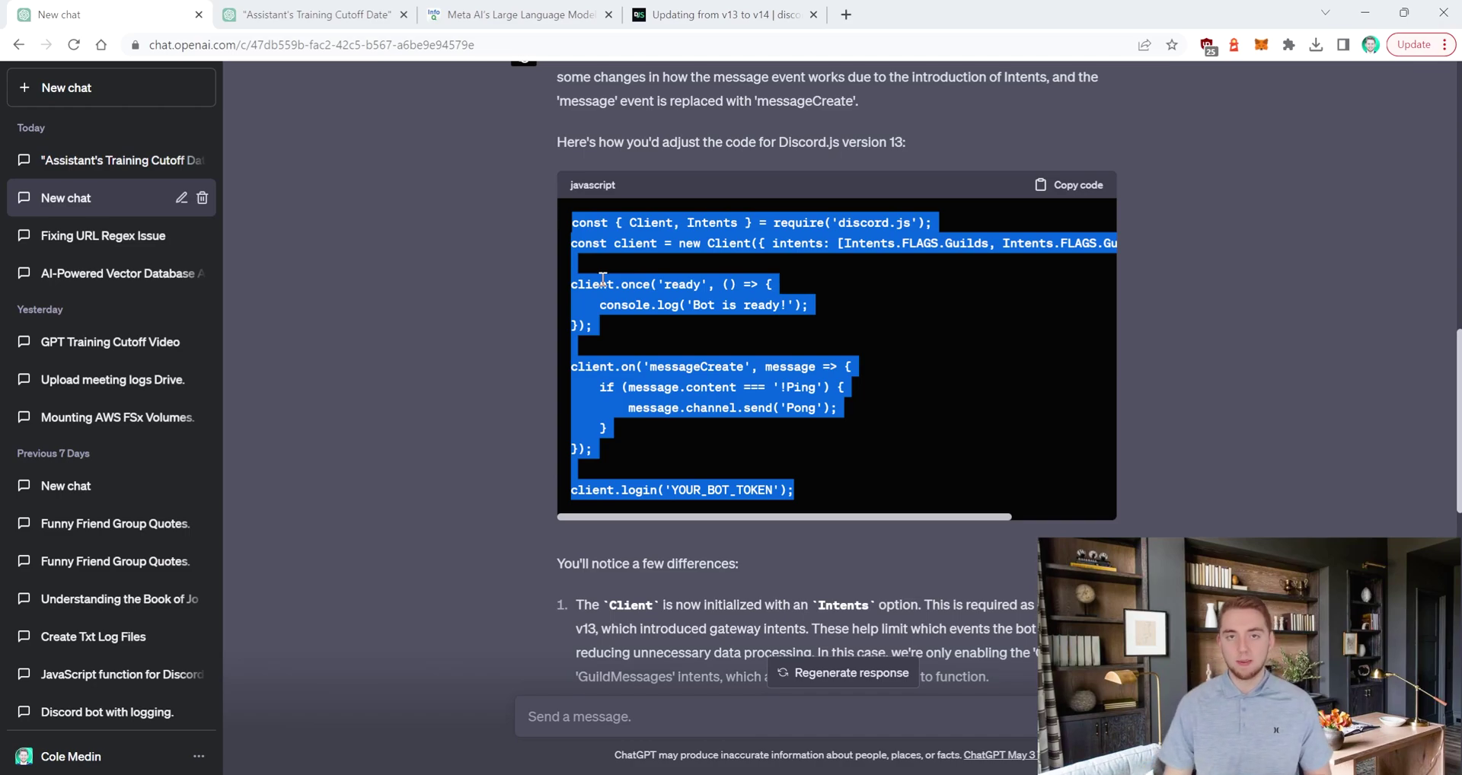
{"action": "scroll", "coordinate": [851, 329], "scroll_direction": "down", "scroll_amount": 7}
Highlight the version 14 request and reply, then the September 2021 cutoff statement.
{"action": "left_click_drag", "start_coordinate": [852, 329], "coordinate": [434, 289]}
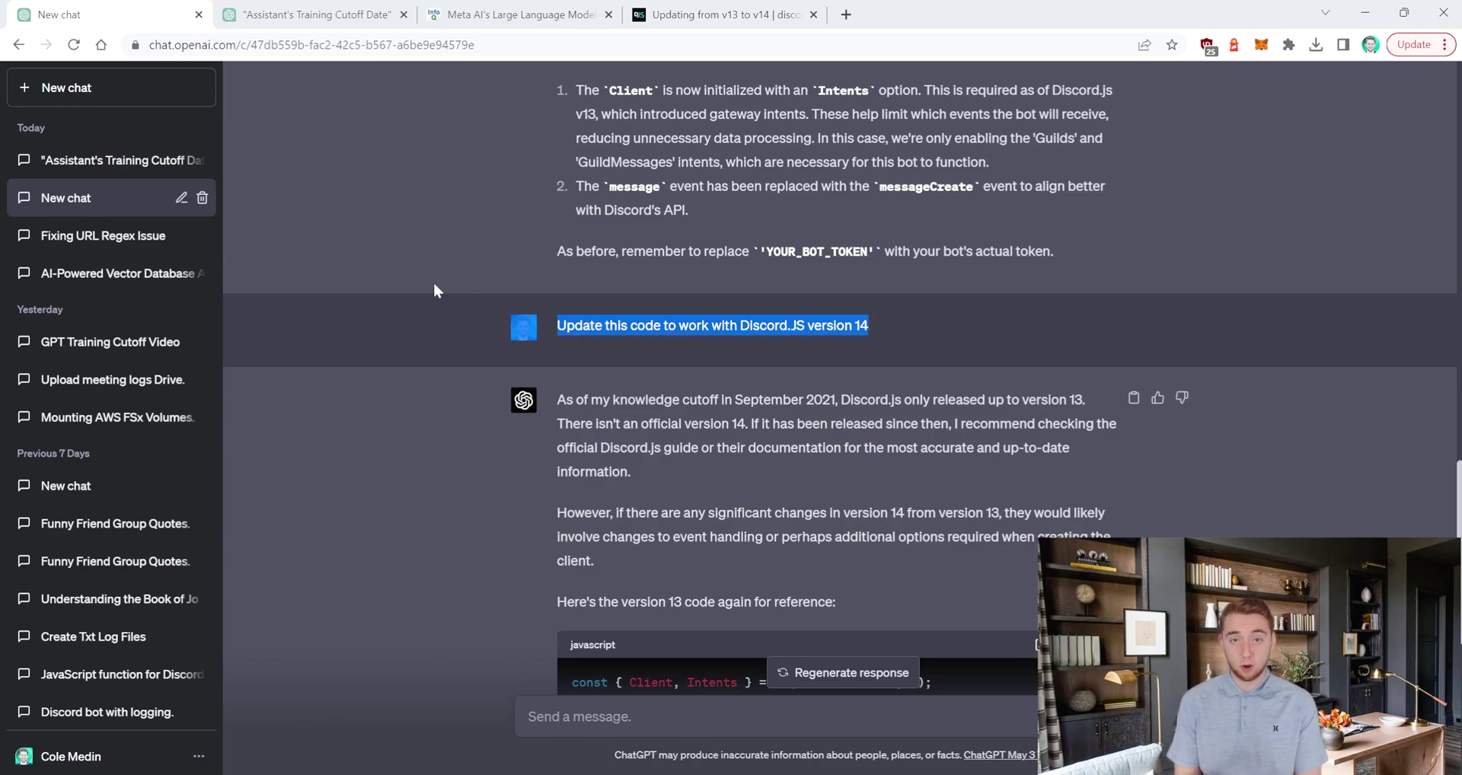
{"action": "scroll", "coordinate": [434, 289], "scroll_direction": "down", "scroll_amount": 2}
{"action": "left_click_drag", "start_coordinate": [551, 250], "coordinate": [862, 259]}
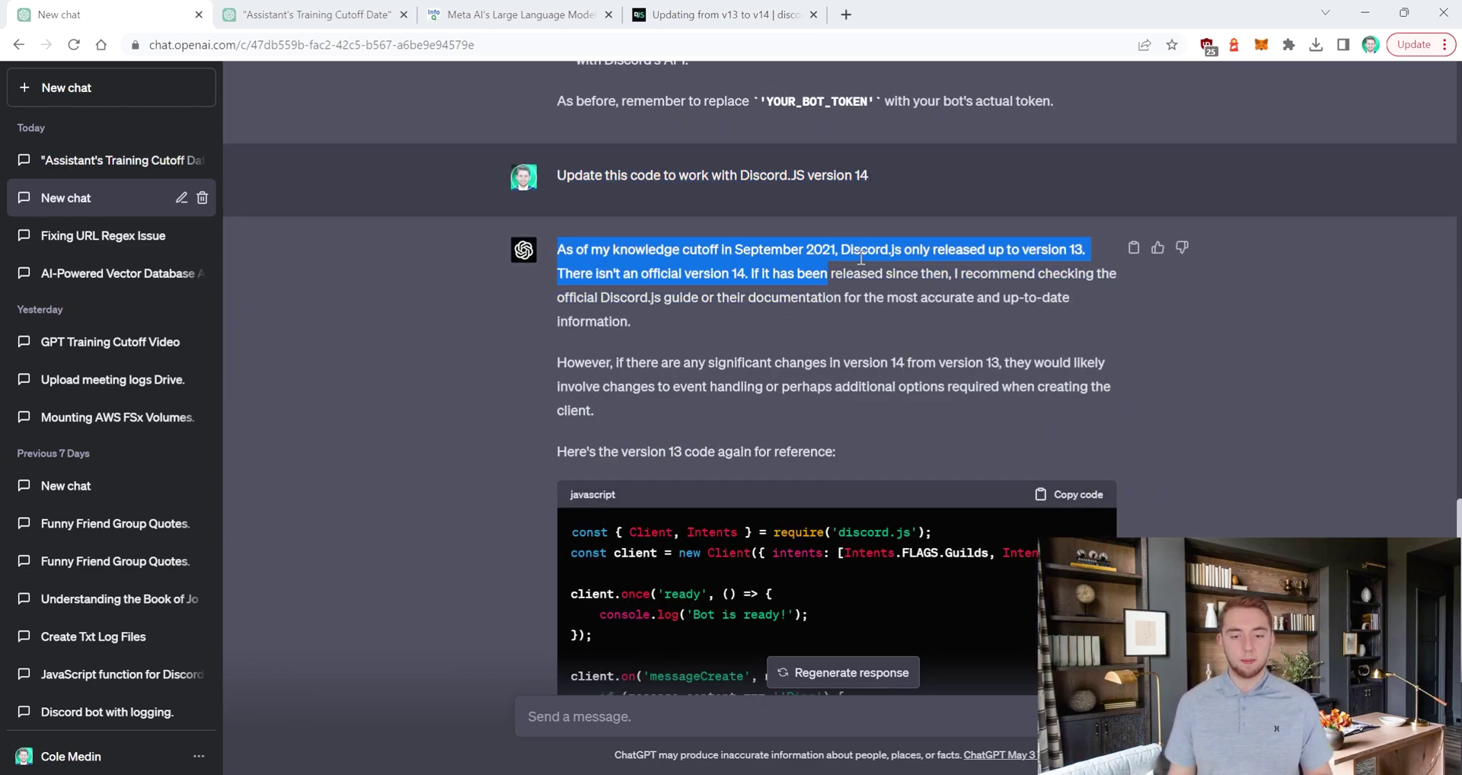
{"action": "left_click", "coordinate": [319, 14]}
{"action": "left_click_drag", "start_coordinate": [561, 205], "coordinate": [777, 196]}
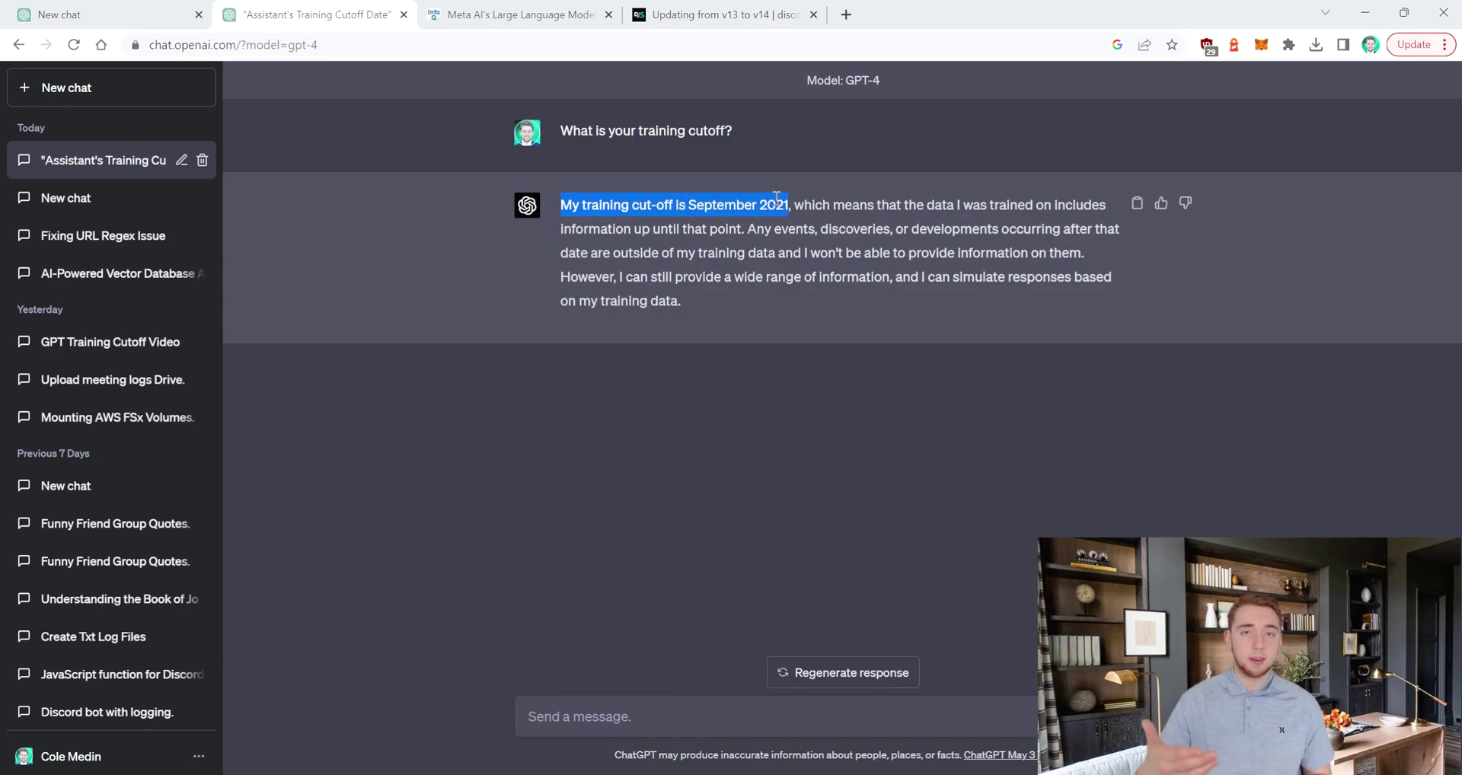
Return to the Discord.js bot chat and scroll through its version 13 code.
{"action": "left_click", "coordinate": [107, 15]}
{"action": "scroll", "coordinate": [718, 318], "scroll_direction": "down", "scroll_amount": 3}
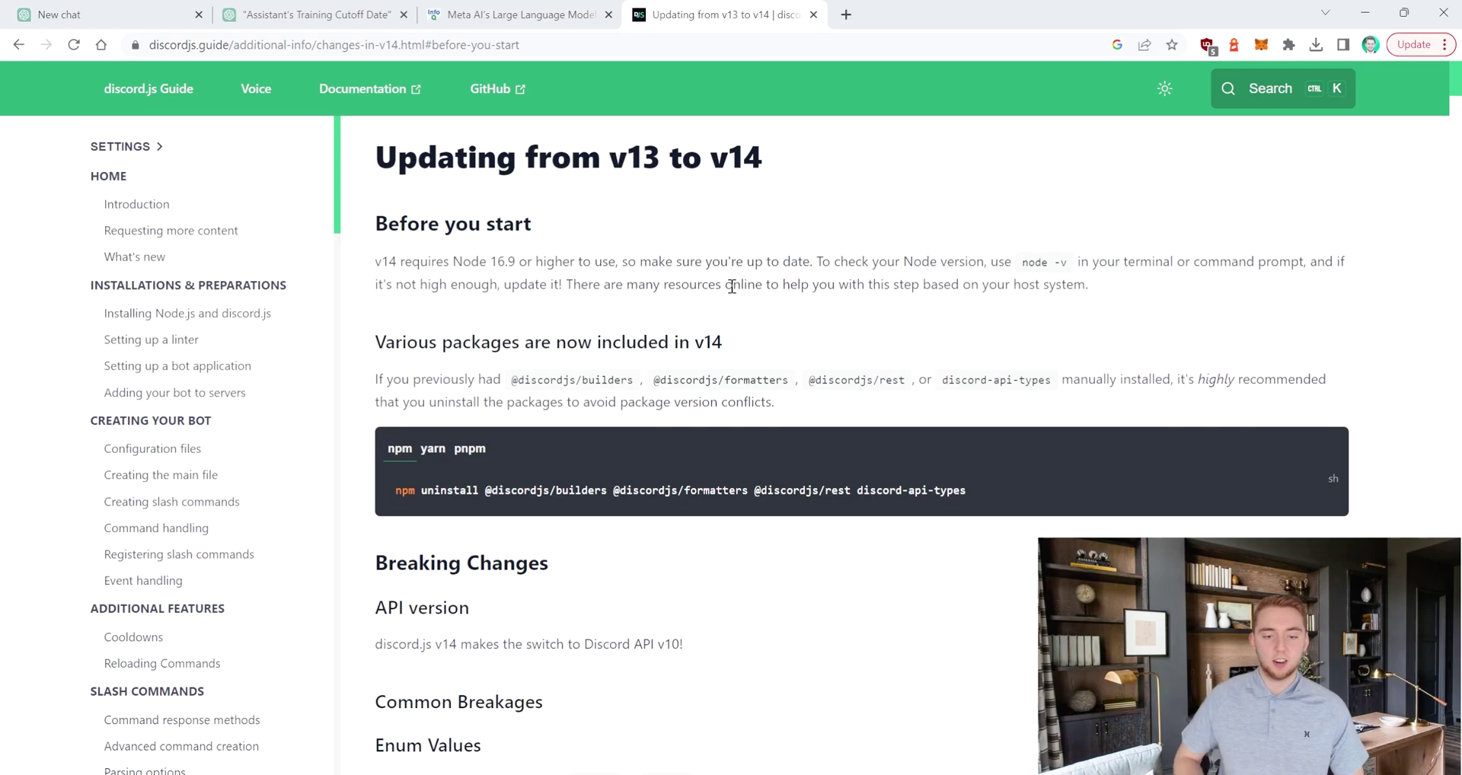
Highlight the 'Updating from v13 to v14' heading and Breaking Changes, then return to ChatGPT.
{"action": "left_click_drag", "start_coordinate": [769, 215], "coordinate": [406, 161]}
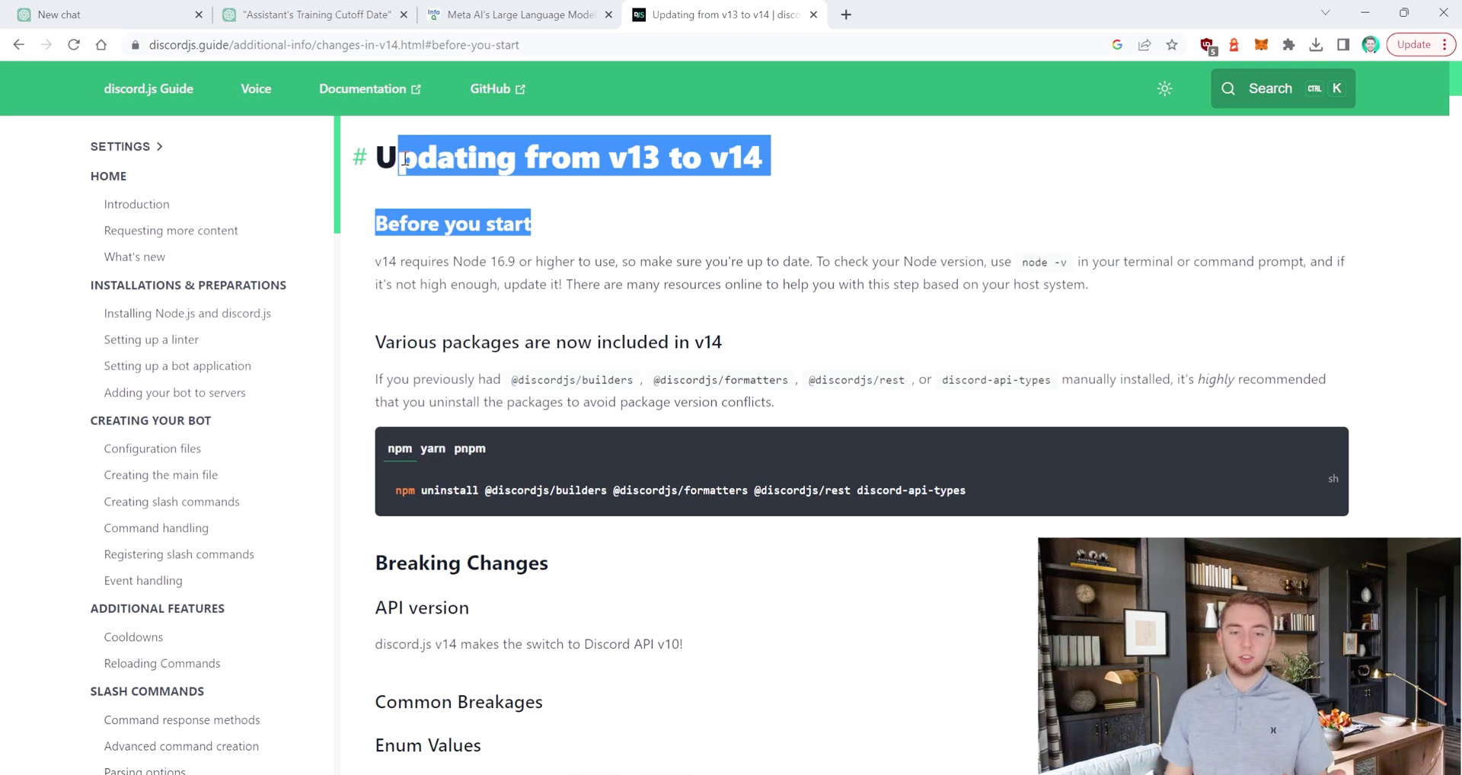
{"action": "scroll", "coordinate": [535, 346], "scroll_direction": "down", "scroll_amount": 2}
{"action": "left_click_drag", "start_coordinate": [389, 392], "coordinate": [572, 393]}
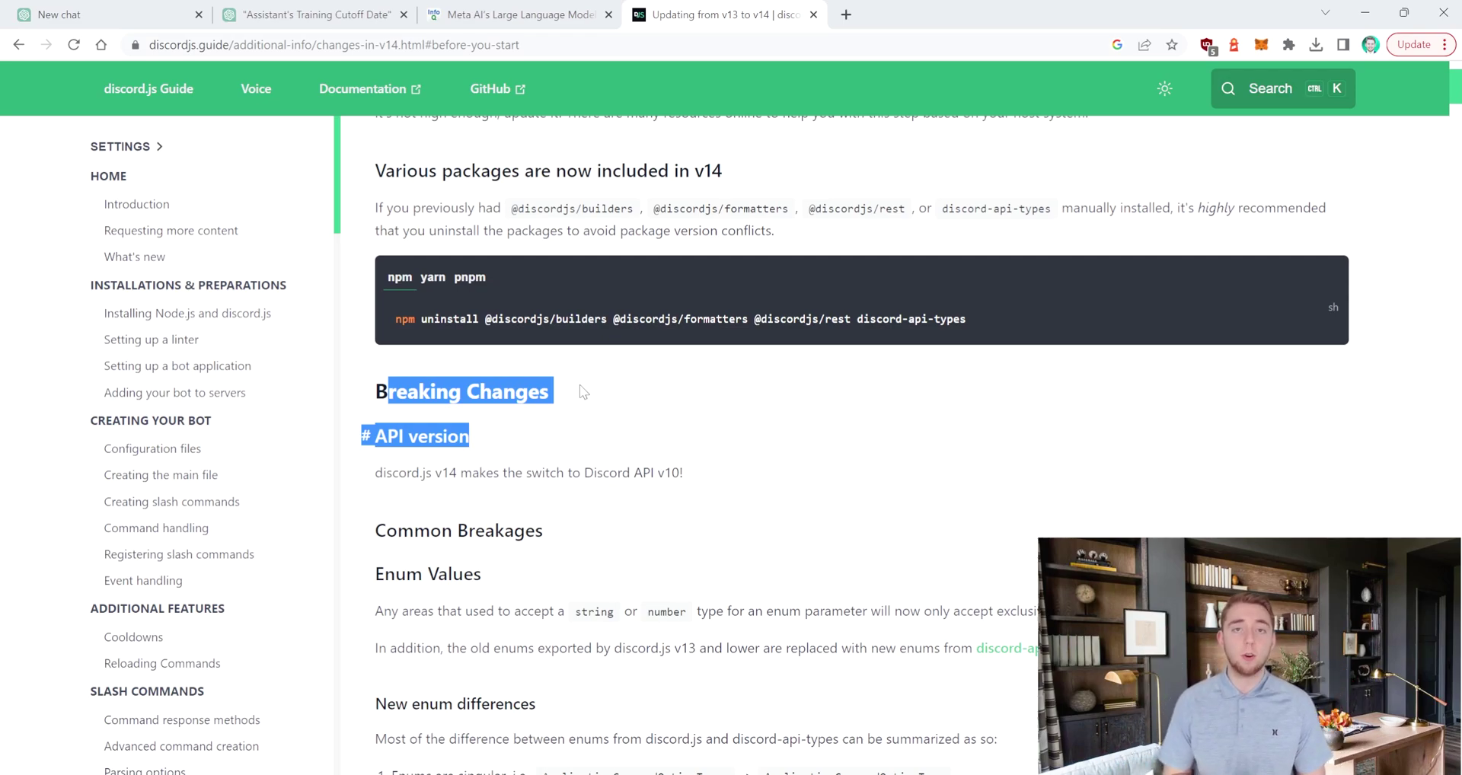
{"action": "left_click", "coordinate": [140, 11]}
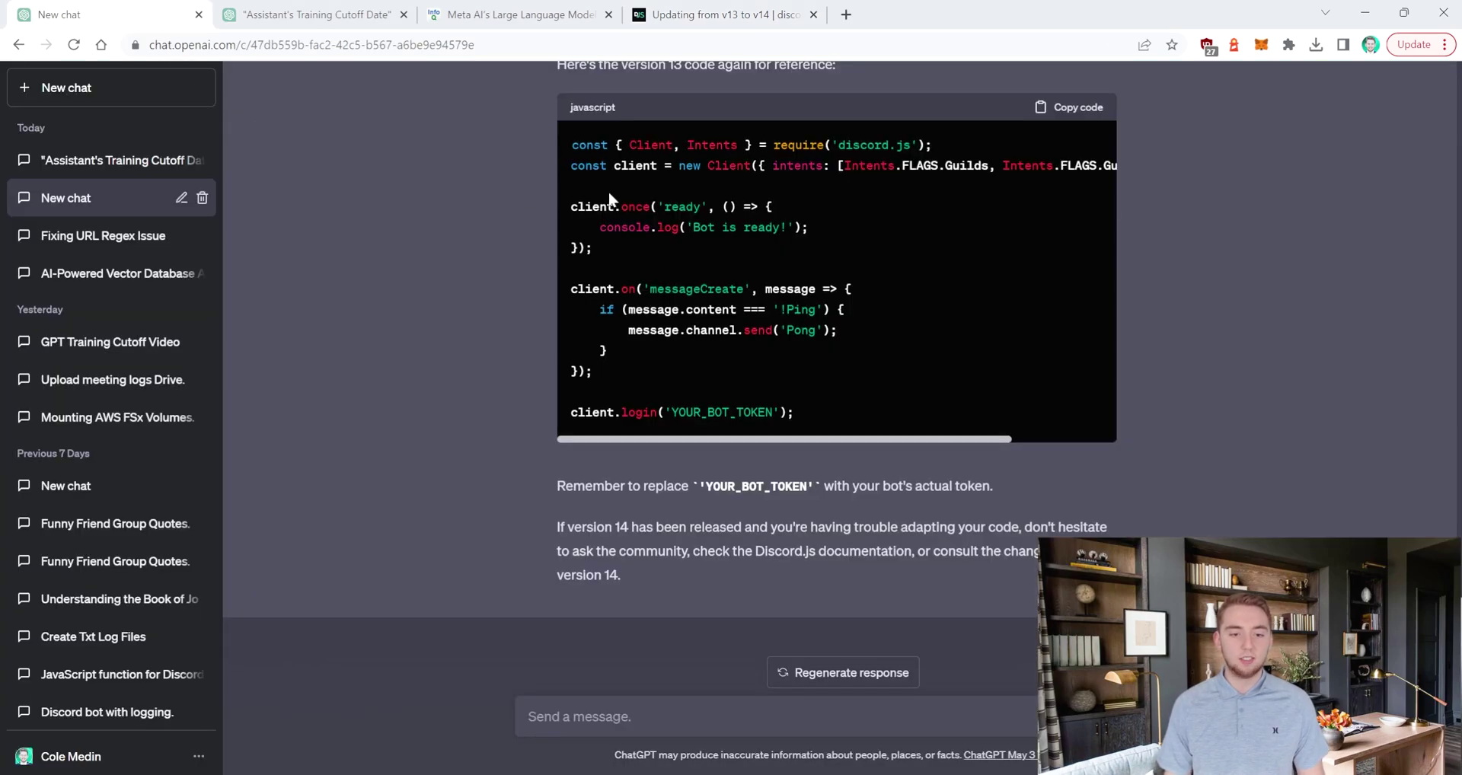
Highlight GPT-4's version 13 bot code that uses 'messageCreate' instead of 'message'.
{"action": "scroll", "coordinate": [609, 198], "scroll_direction": "up", "scroll_amount": 20}
{"action": "left_click_drag", "start_coordinate": [838, 510], "coordinate": [584, 273]}
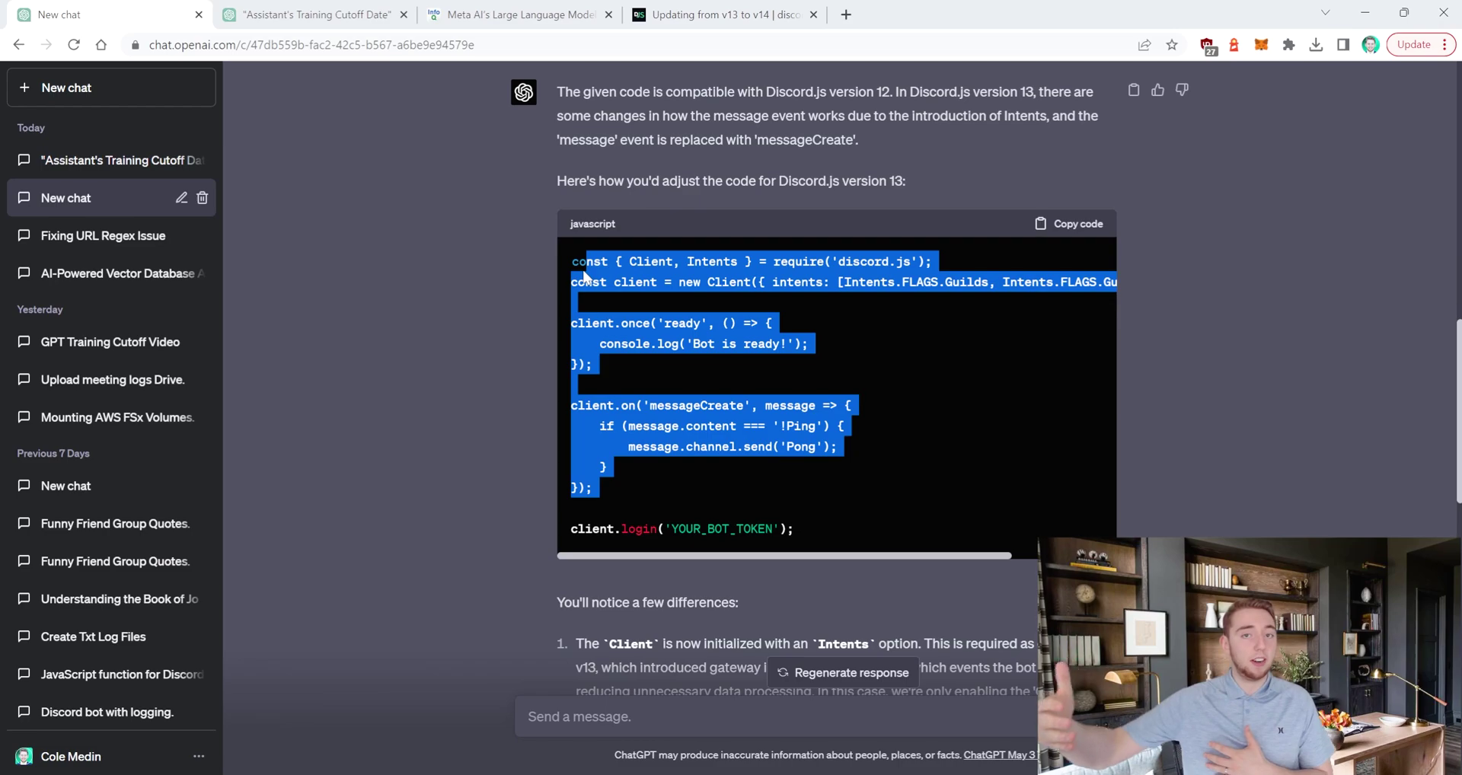
{"action": "left_click", "coordinate": [834, 431]}
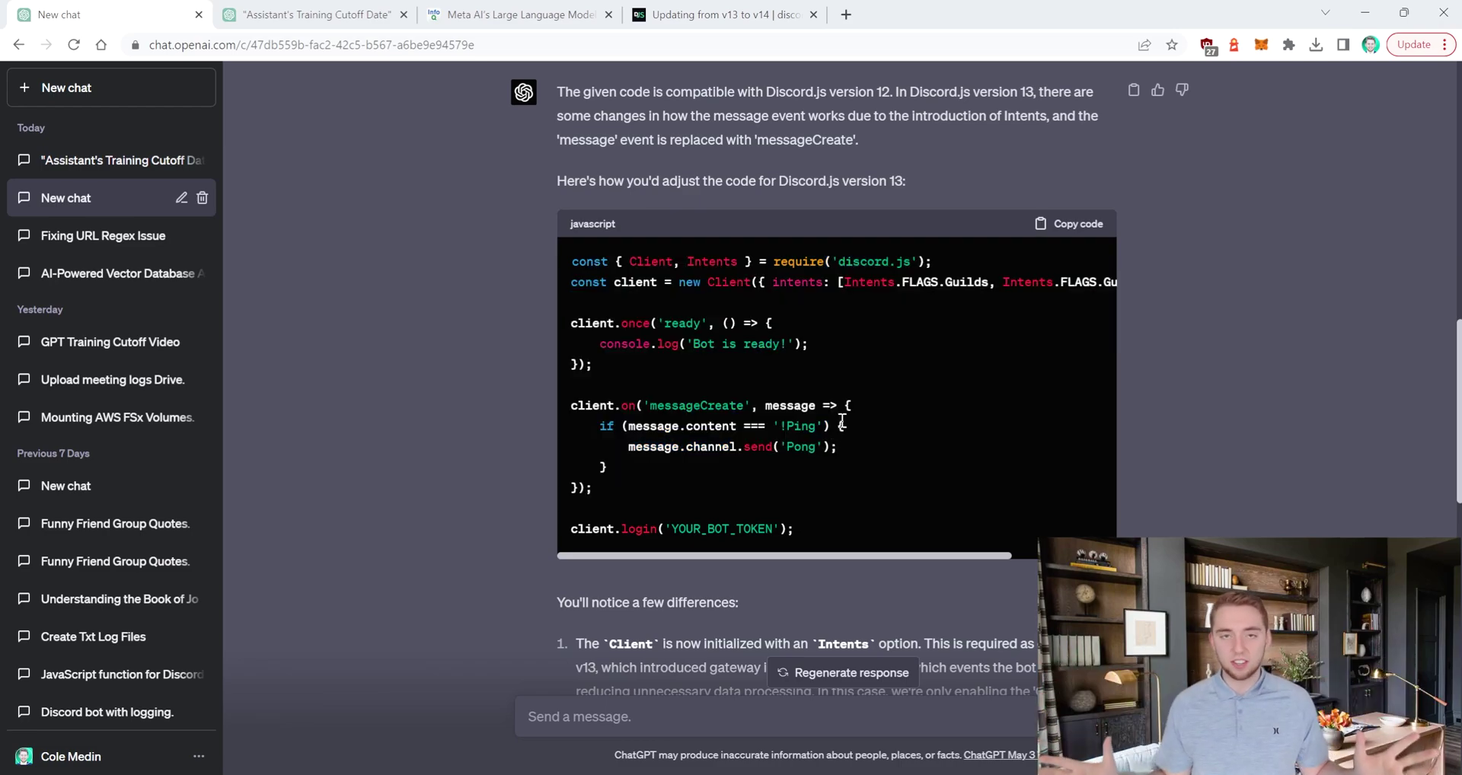
Scroll the v14 update guide down to its Common Breakages and Guild sections.
{"action": "left_click", "coordinate": [722, 10]}
{"action": "scroll", "coordinate": [715, 343], "scroll_direction": "down", "scroll_amount": 10}
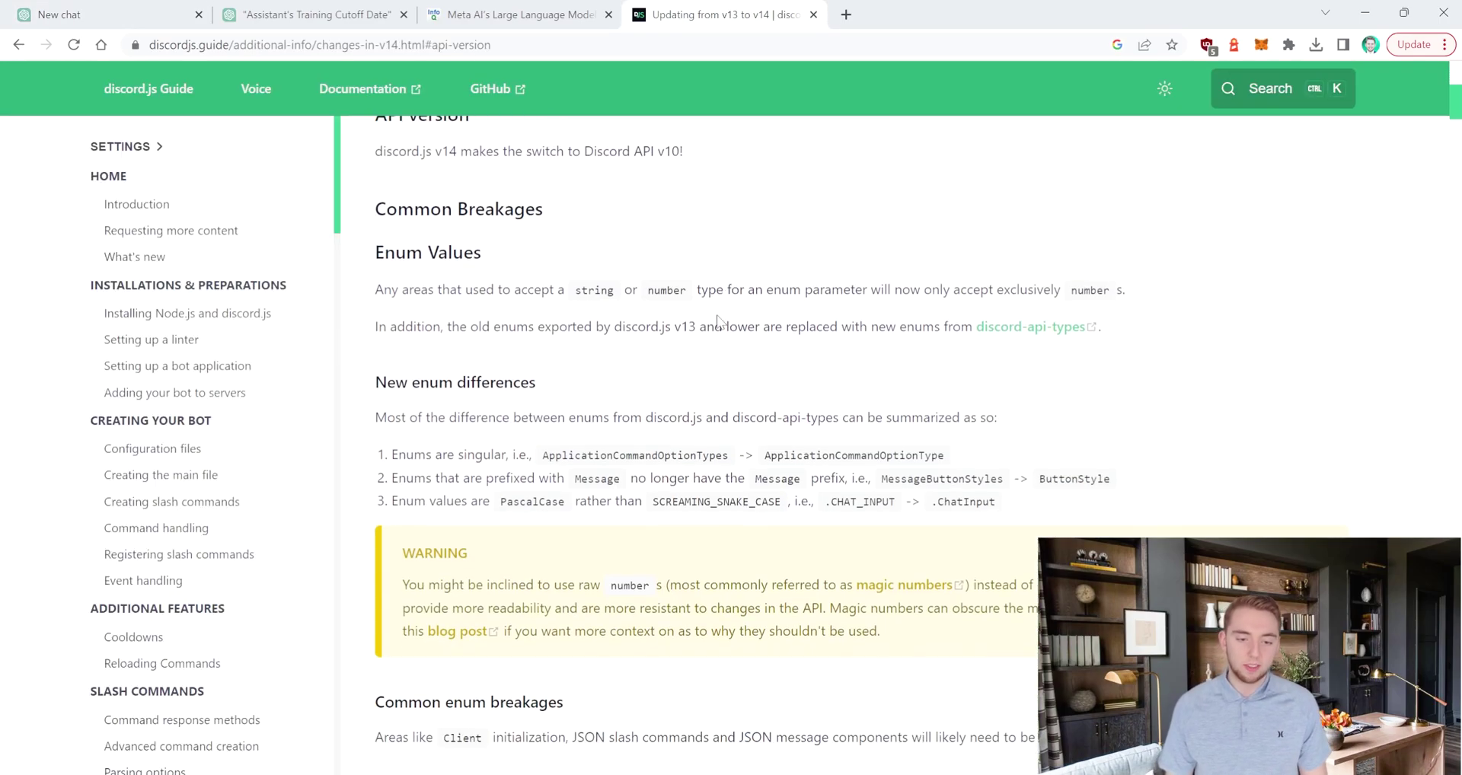
{"action": "scroll", "coordinate": [762, 304], "scroll_direction": "down", "scroll_amount": 20}
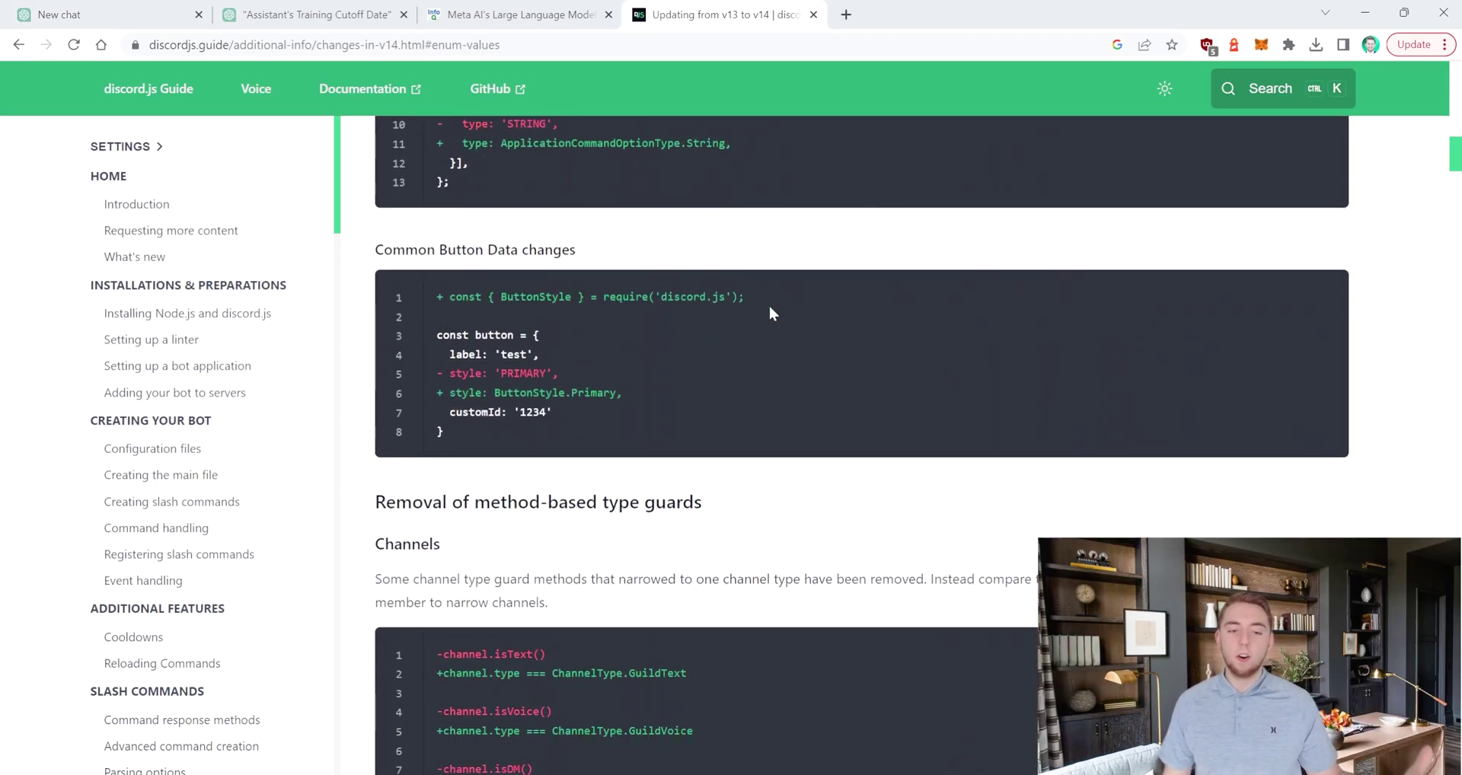
{"action": "scroll", "coordinate": [779, 316], "scroll_direction": "down", "scroll_amount": 18}
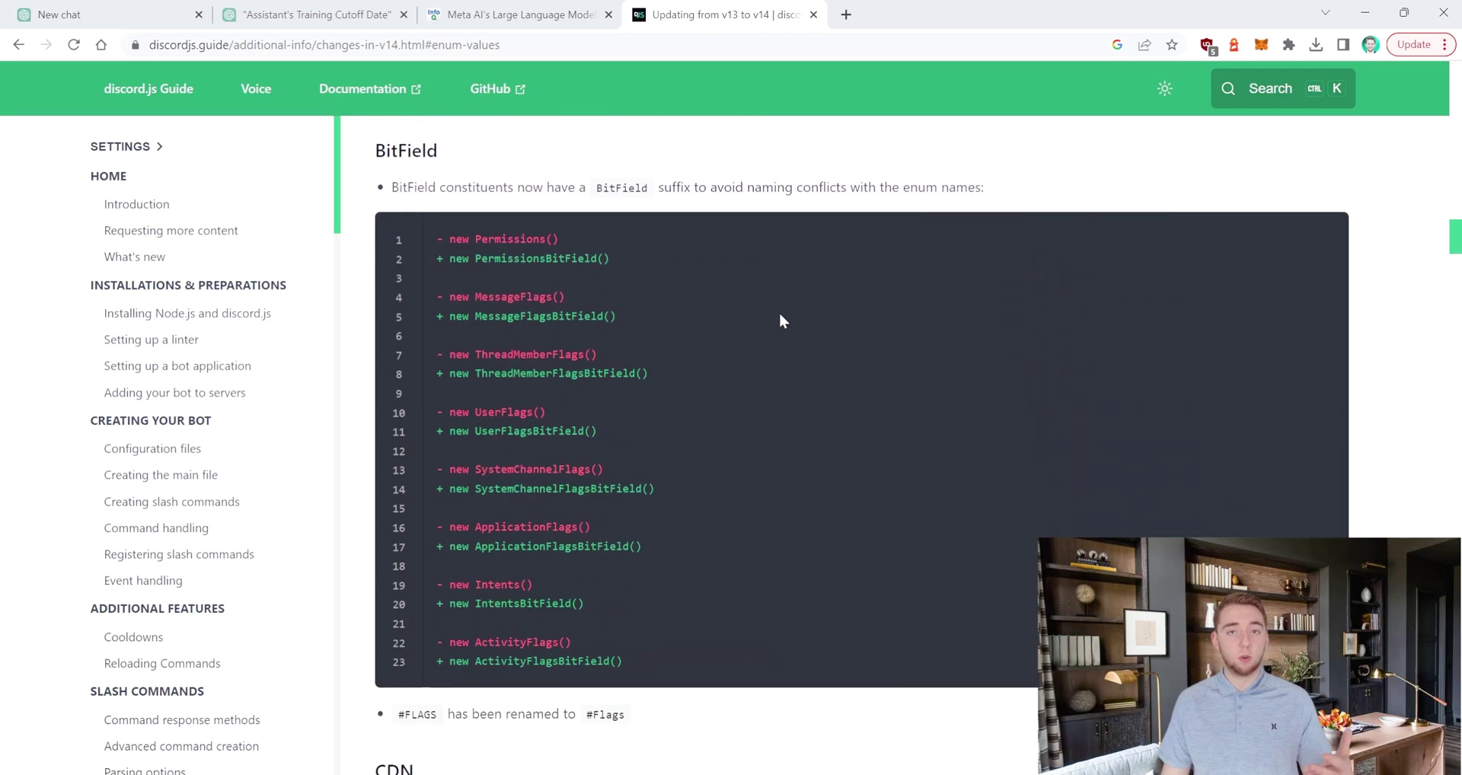
{"action": "scroll", "coordinate": [780, 313], "scroll_direction": "down", "scroll_amount": 20}
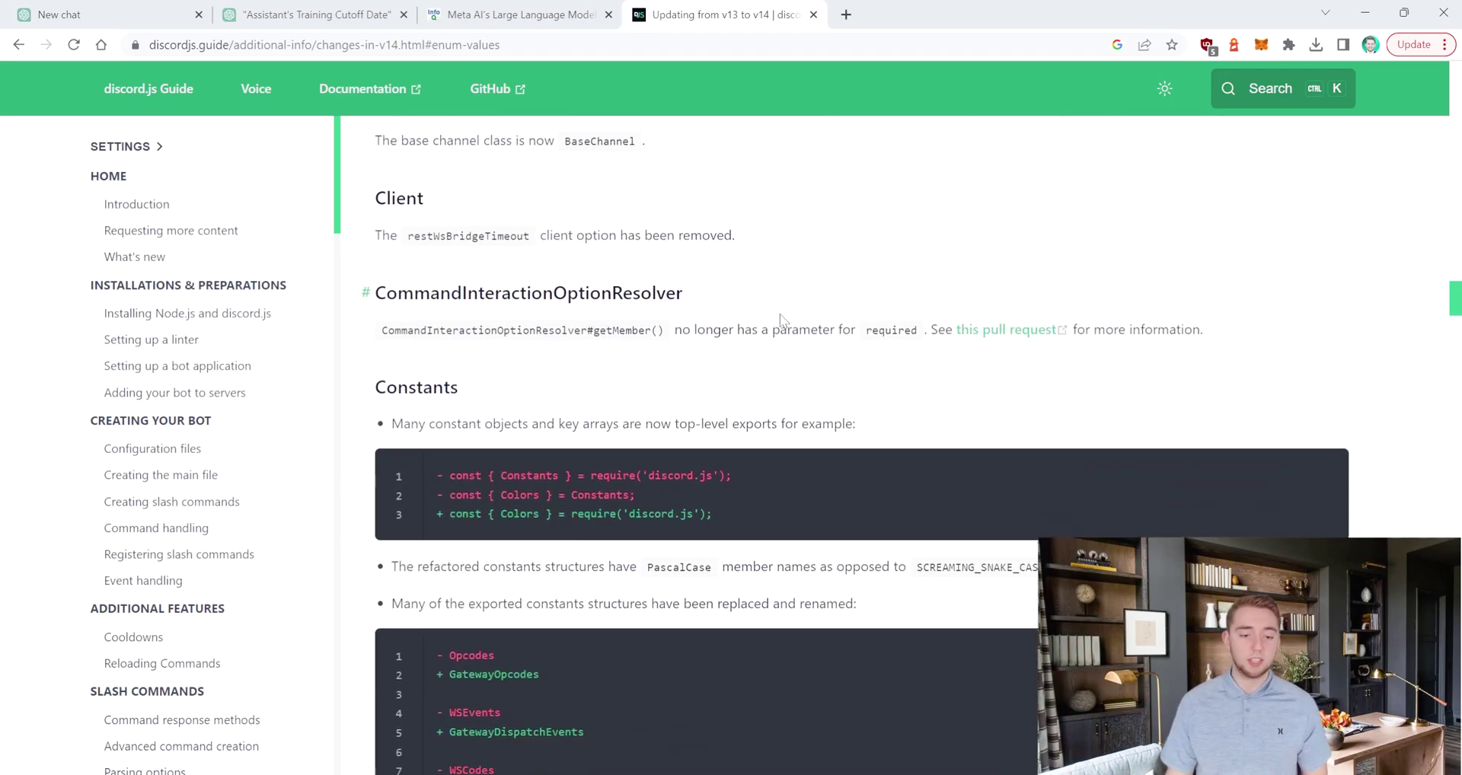
{"action": "scroll", "coordinate": [793, 315], "scroll_direction": "down", "scroll_amount": 18}
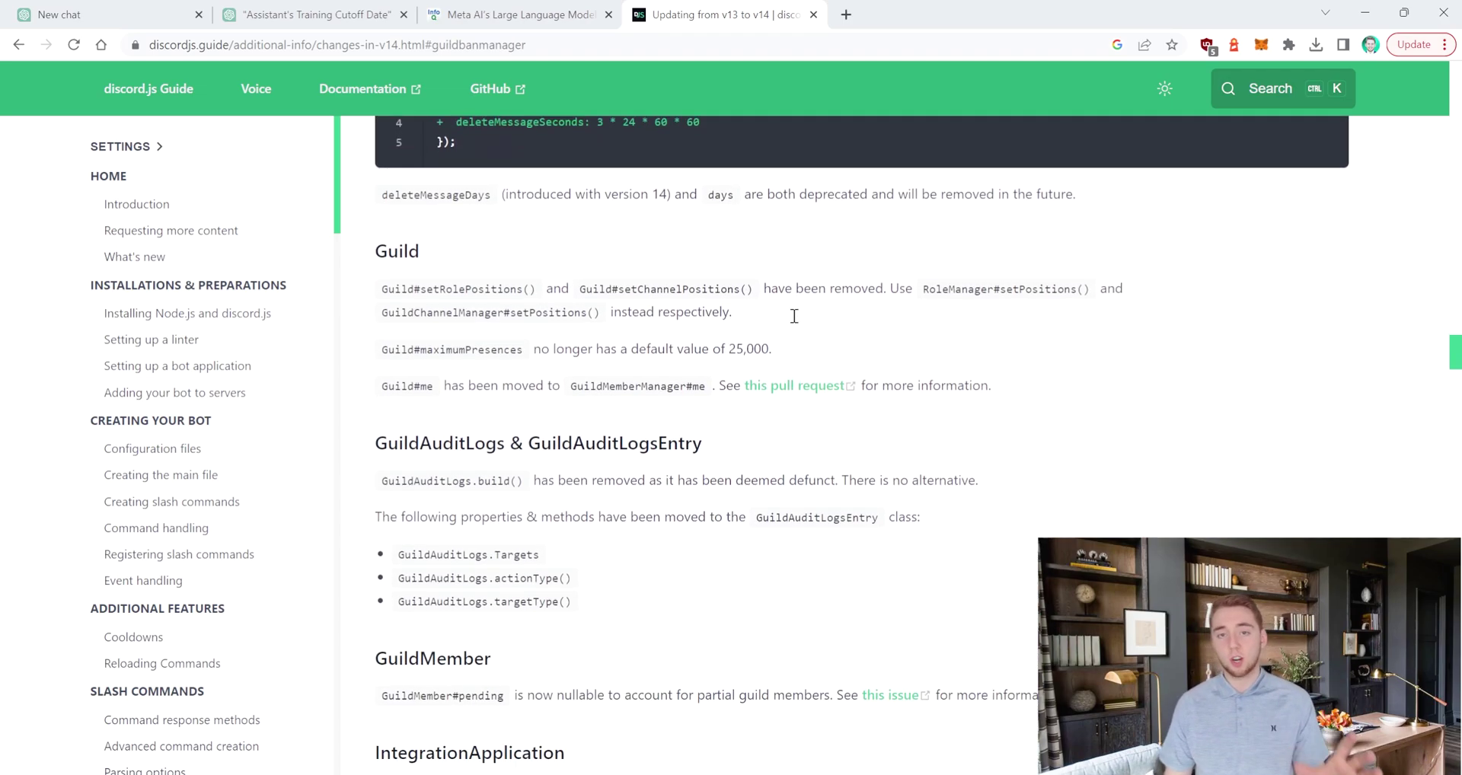